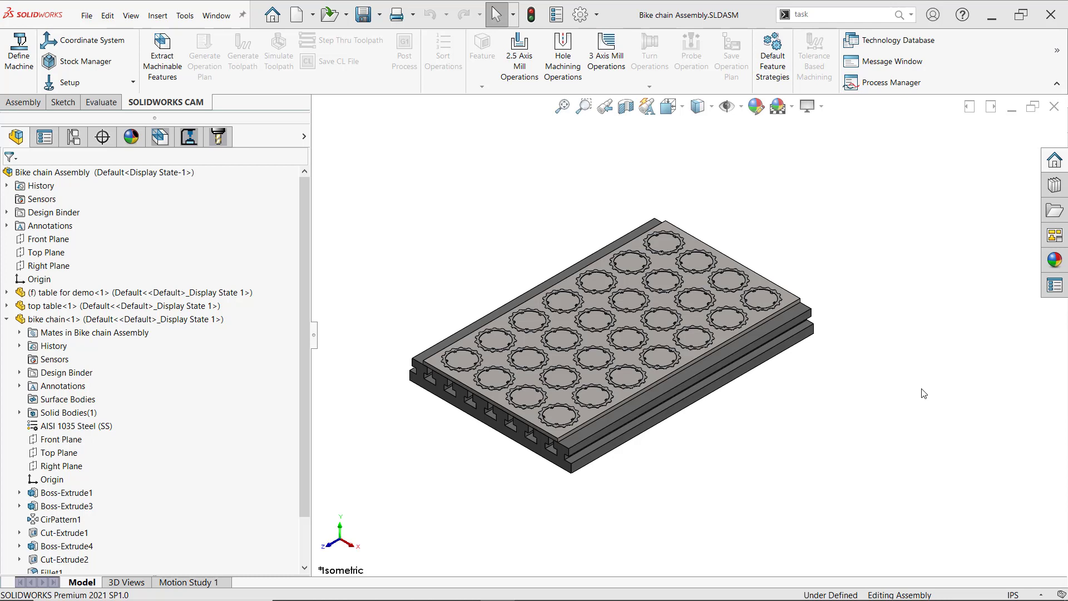
Show the CAM NC manager tree with the Mill - Inch machine, bike chain part, 6061-T6 stock and undefined coordinate system.
click(162, 137)
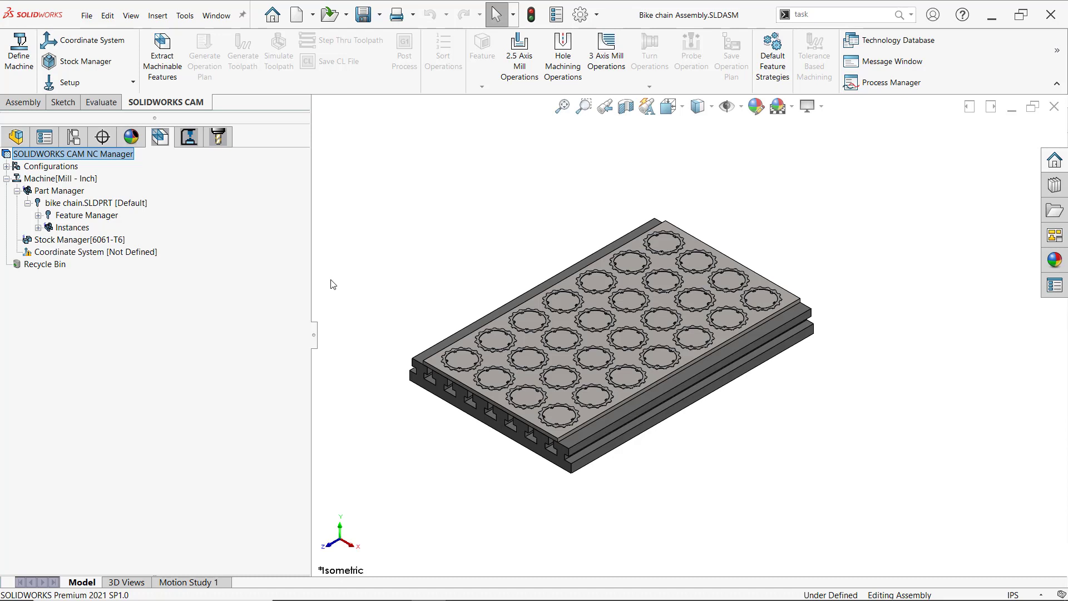
Place the fixture coordinate system origin at a stock bounding-box corner vertex.
double_click(115, 253)
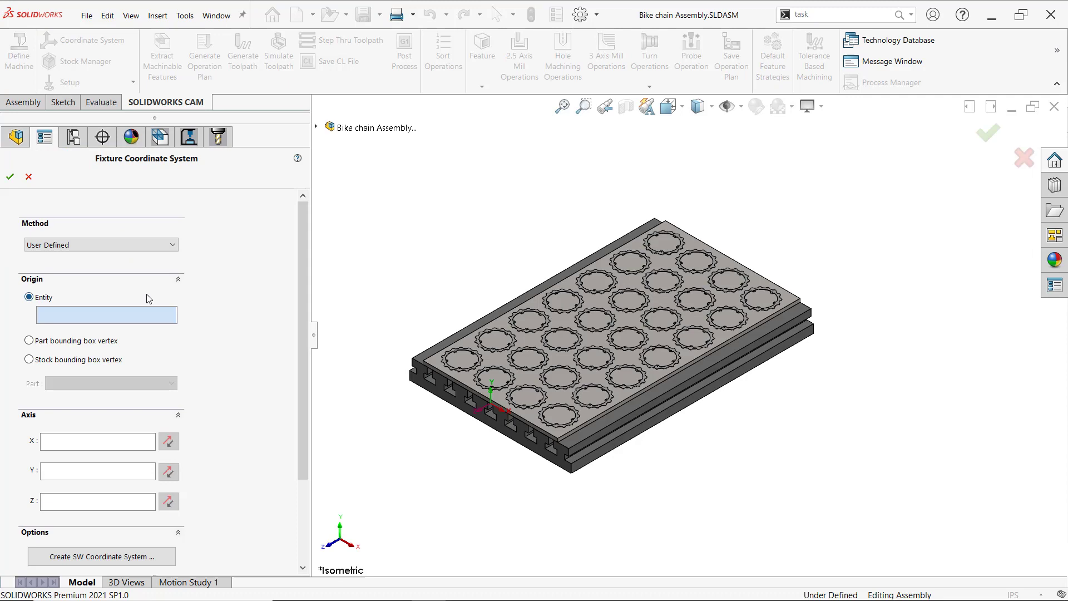
click(30, 359)
scroll(429, 362, down, 5)
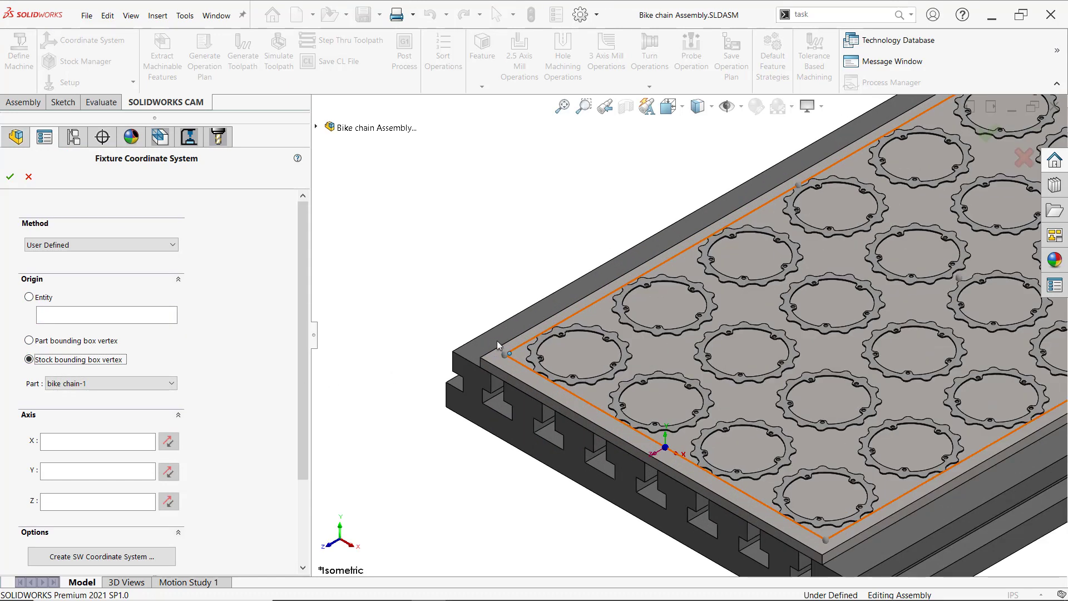
click(504, 356)
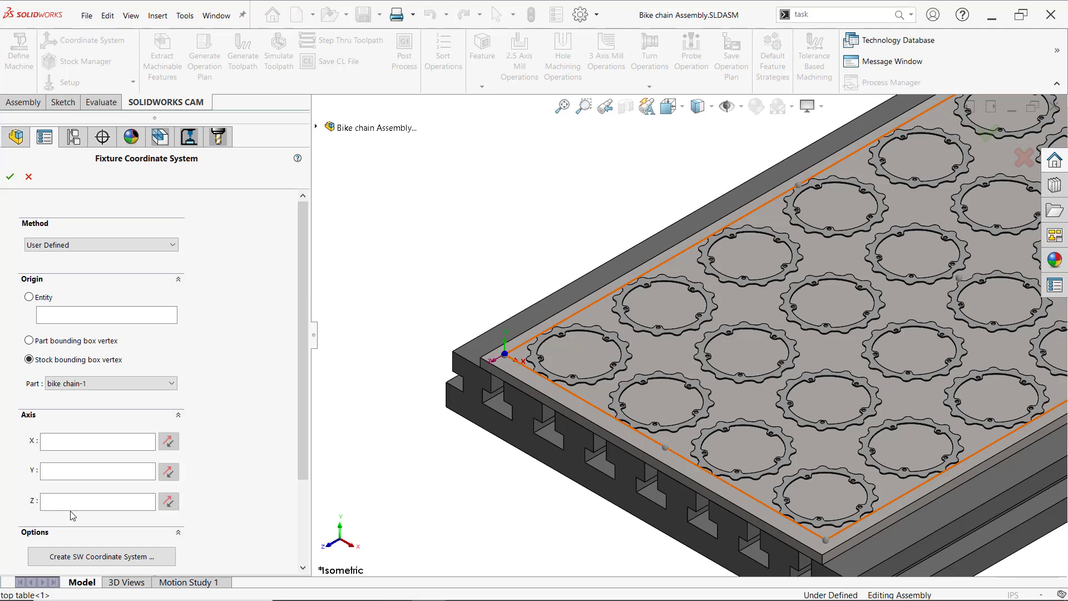
Set the coordinate system's Z axis along a table edge.
click(96, 503)
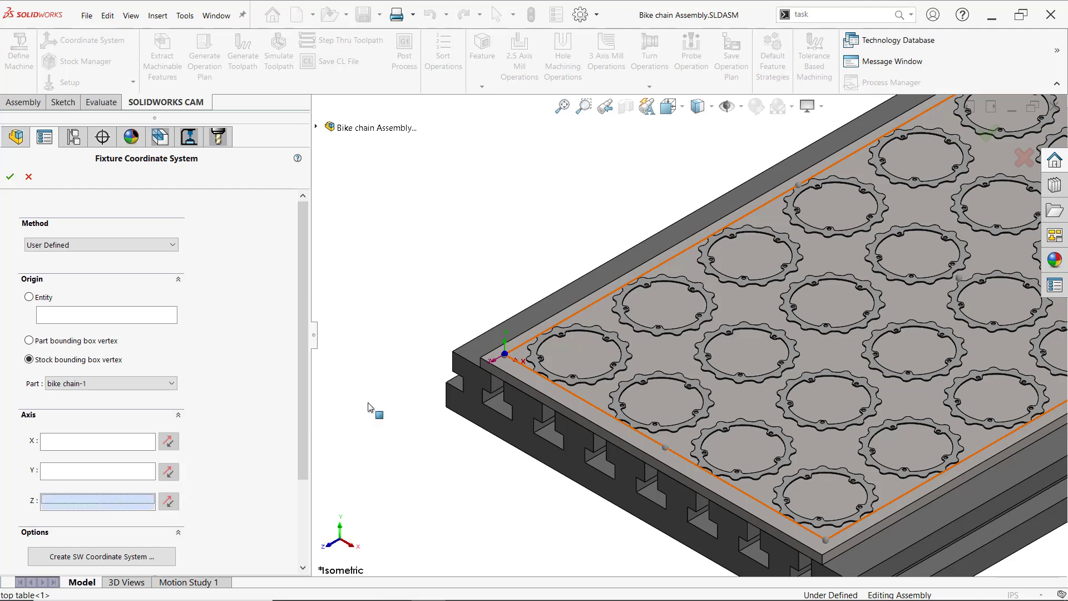
scroll(508, 360, down, 2)
scroll(507, 360, down, 2)
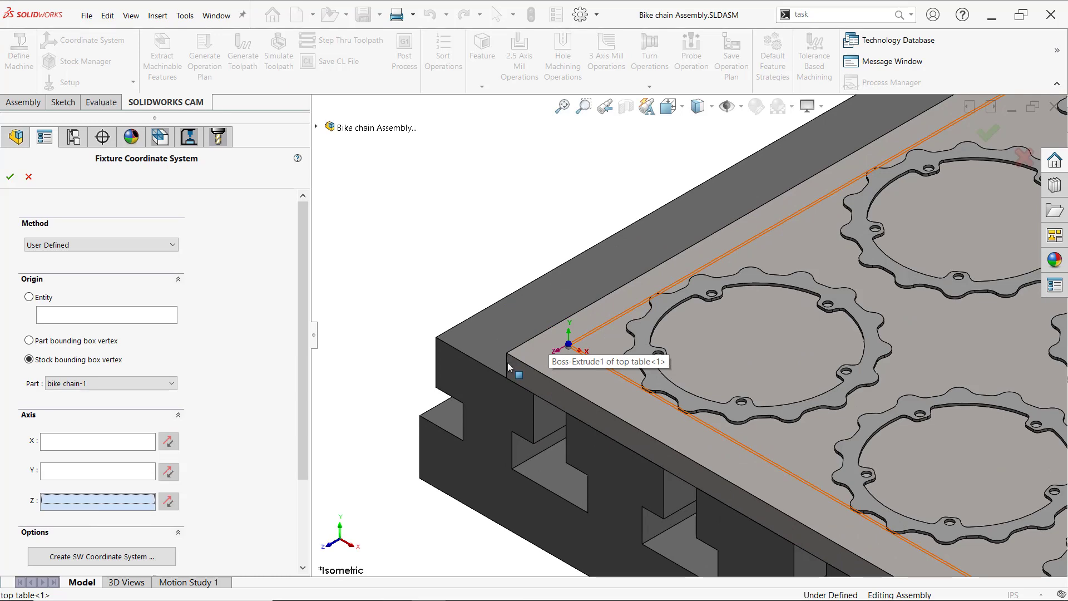
middle_drag(505, 363, 546, 372)
scroll(507, 372, down, 2)
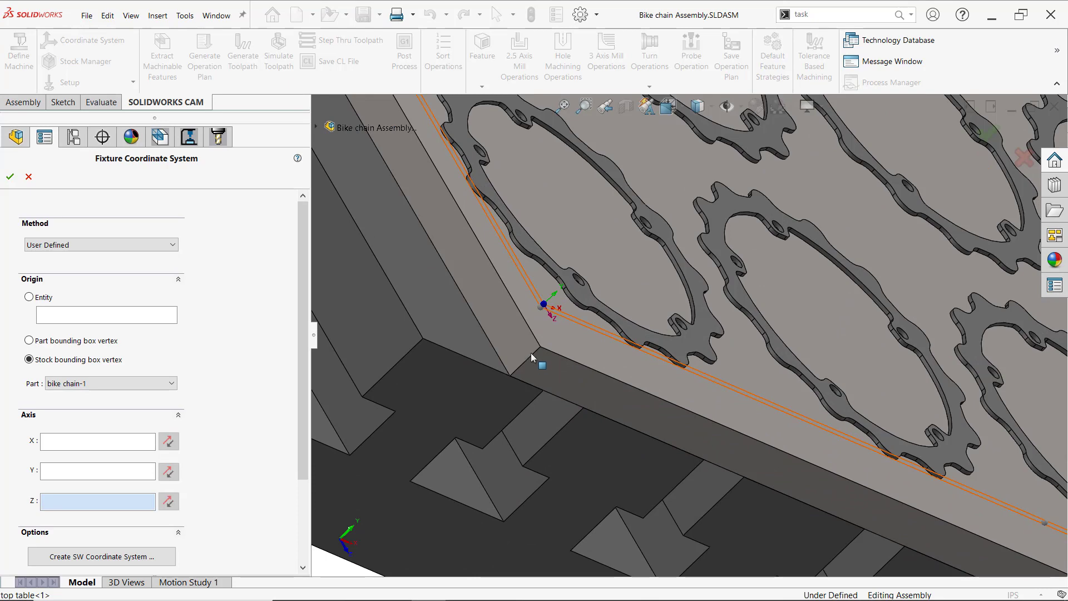
click(531, 355)
Flip Z to point upward and set X along another table edge, reversed.
middle_drag(532, 363, 415, 260)
scroll(415, 260, down, 3)
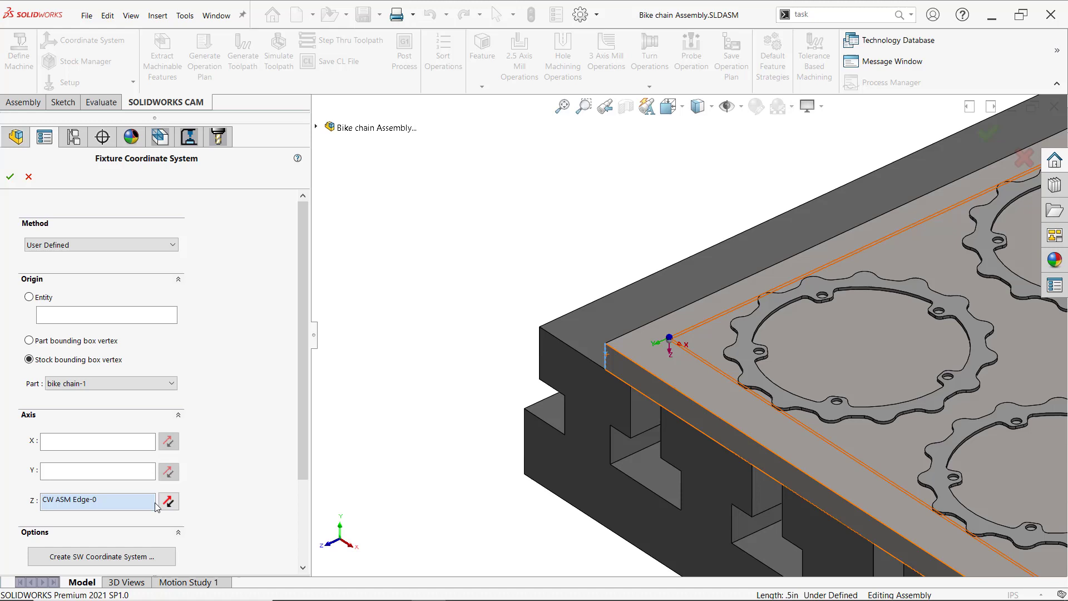
click(169, 501)
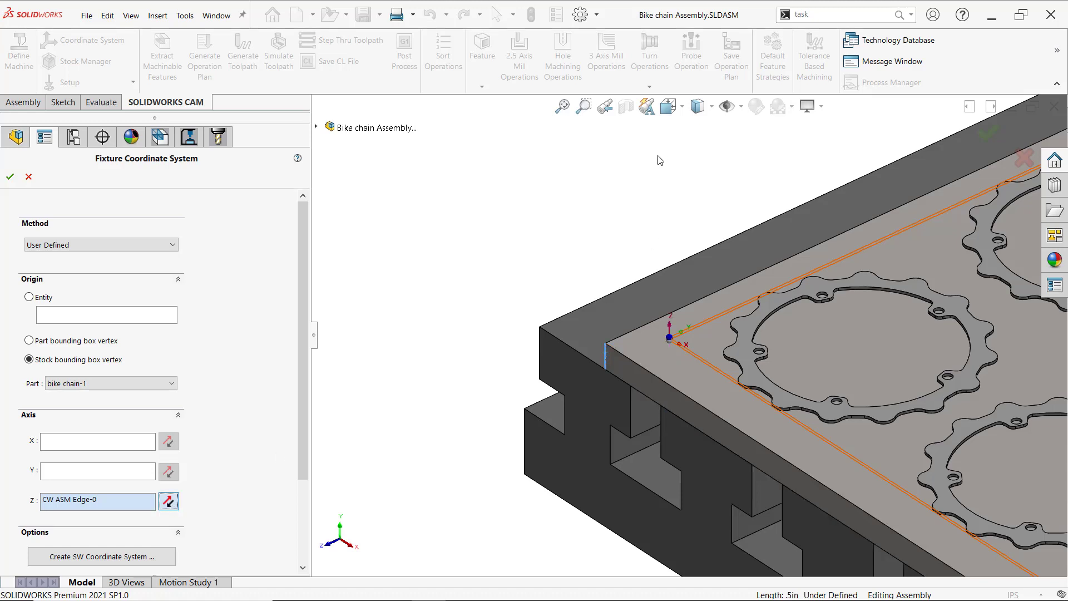
scroll(668, 333, up, 4)
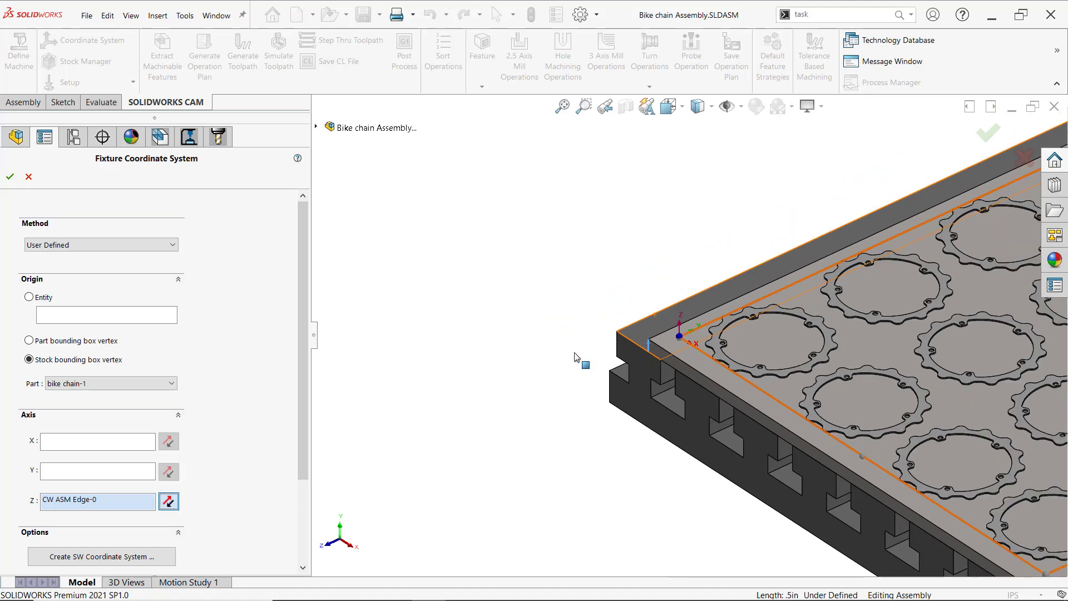
click(129, 440)
scroll(705, 300, down, 3)
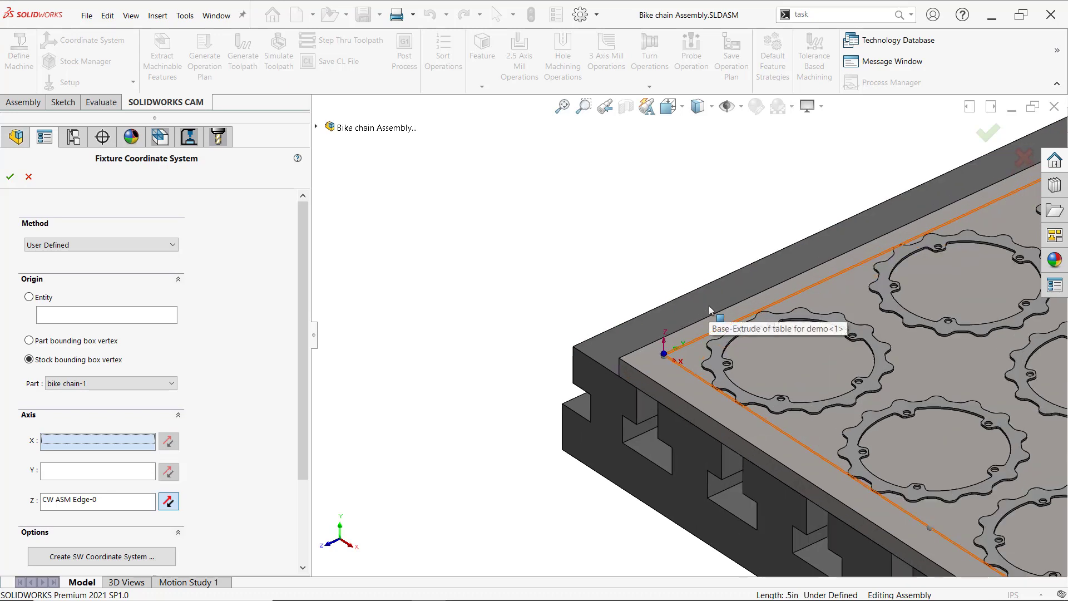
scroll(709, 306, down, 6)
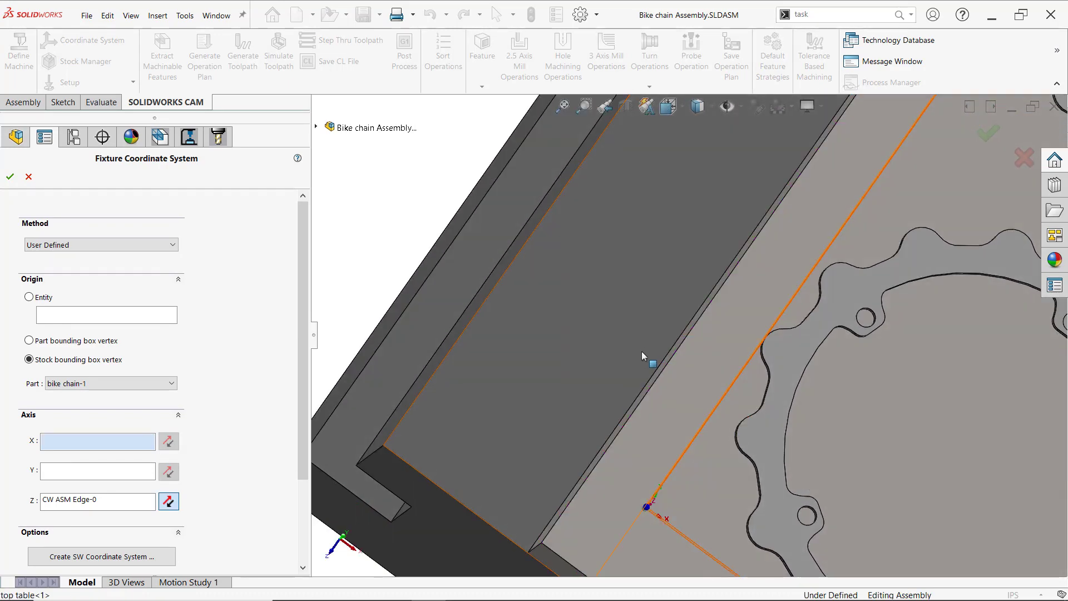
click(669, 365)
scroll(687, 445, up, 6)
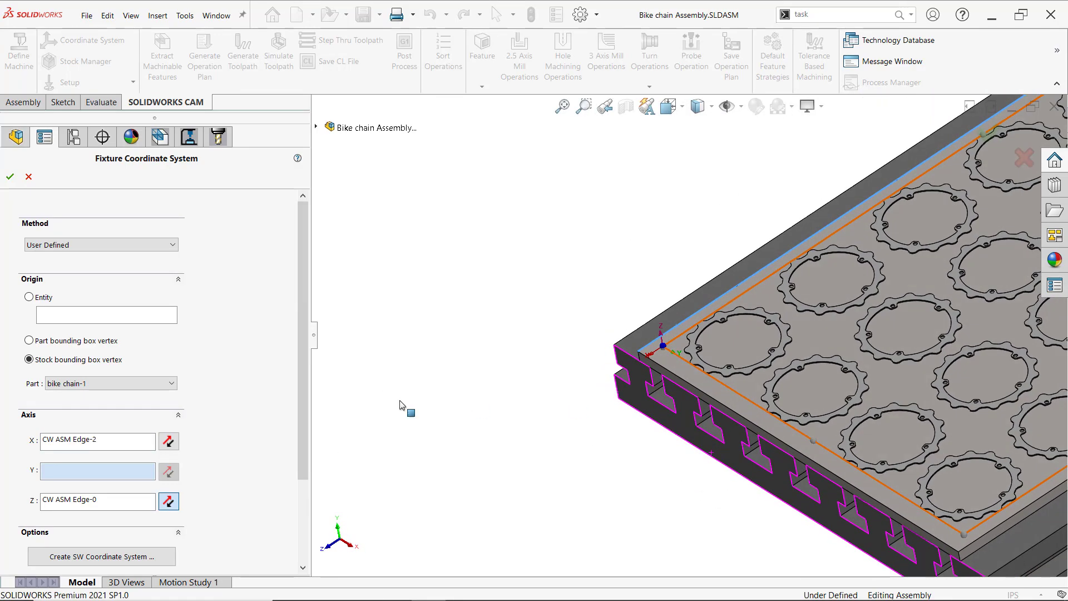
click(174, 442)
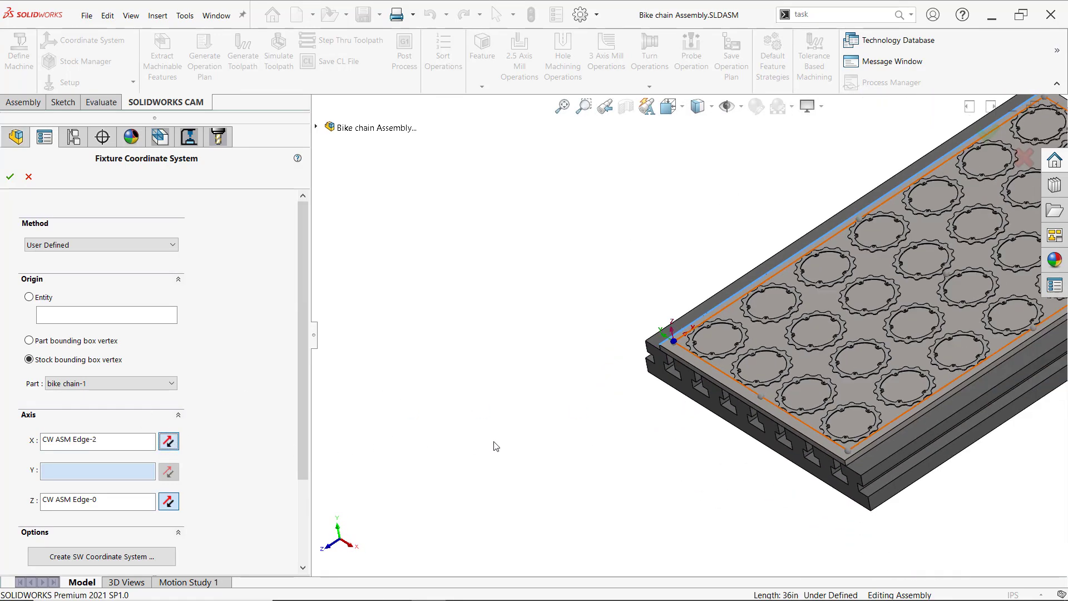
Fit the whole fixture plate in view and accept the User Defined coordinate system.
middle_drag(495, 446, 680, 419)
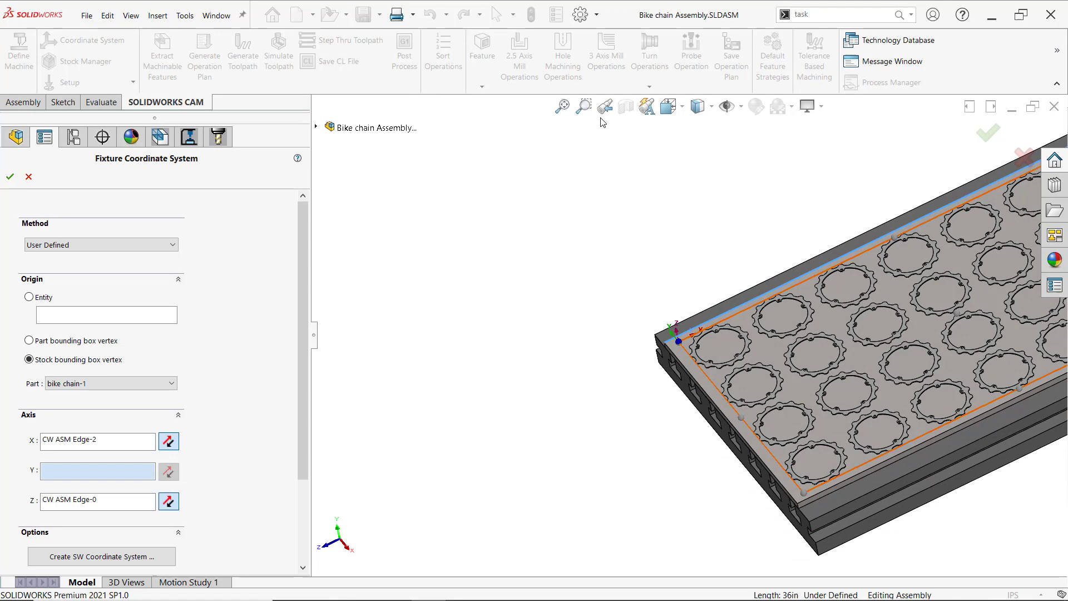
click(563, 107)
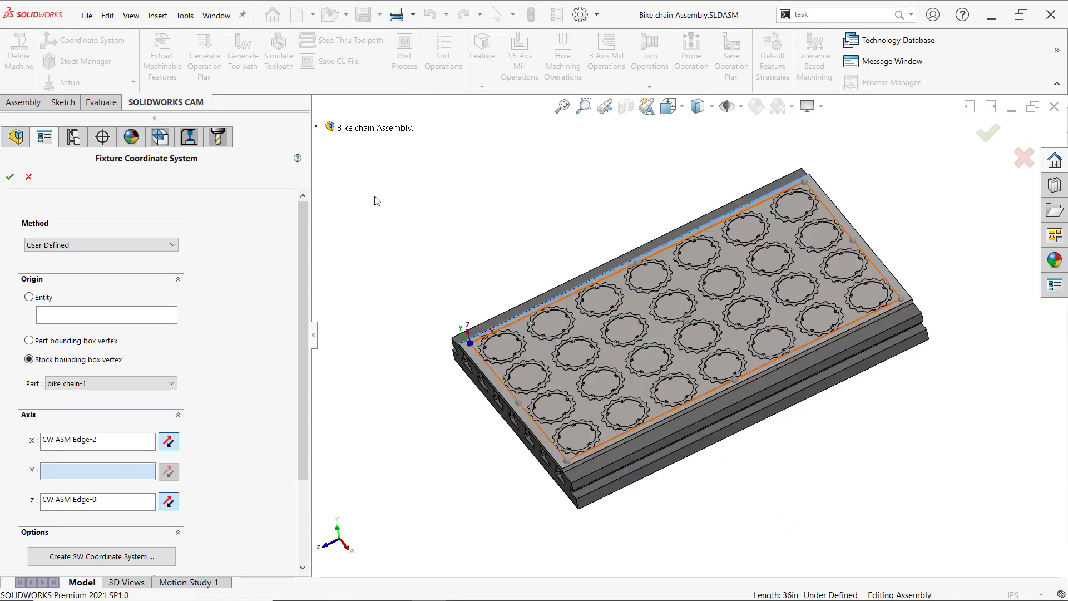
click(10, 177)
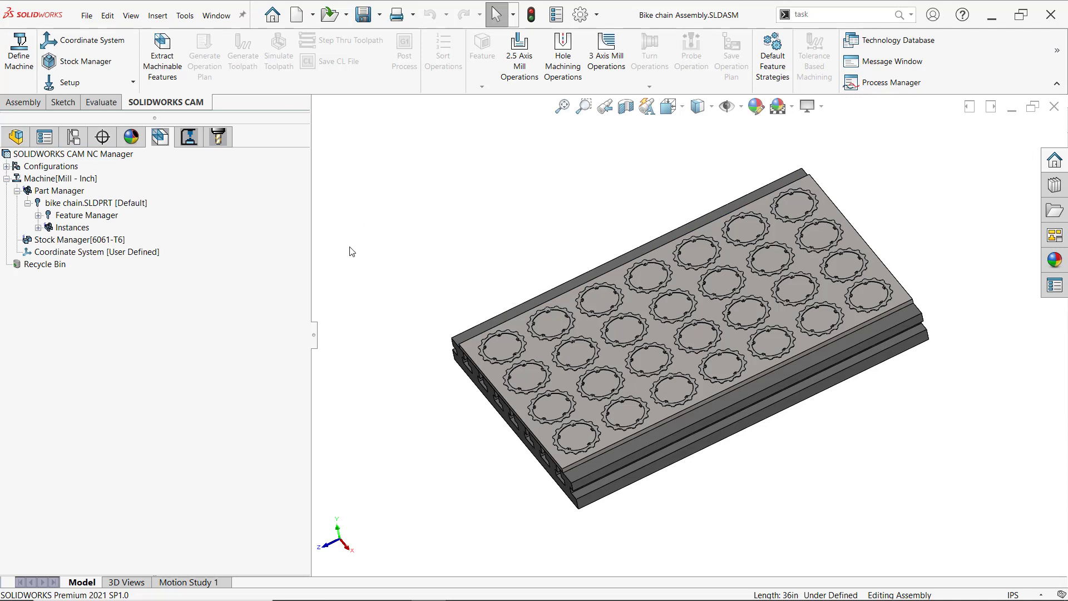
Open Import Part Data for bike chain.SLDPRT with Delete existing data selected.
right_click(94, 208)
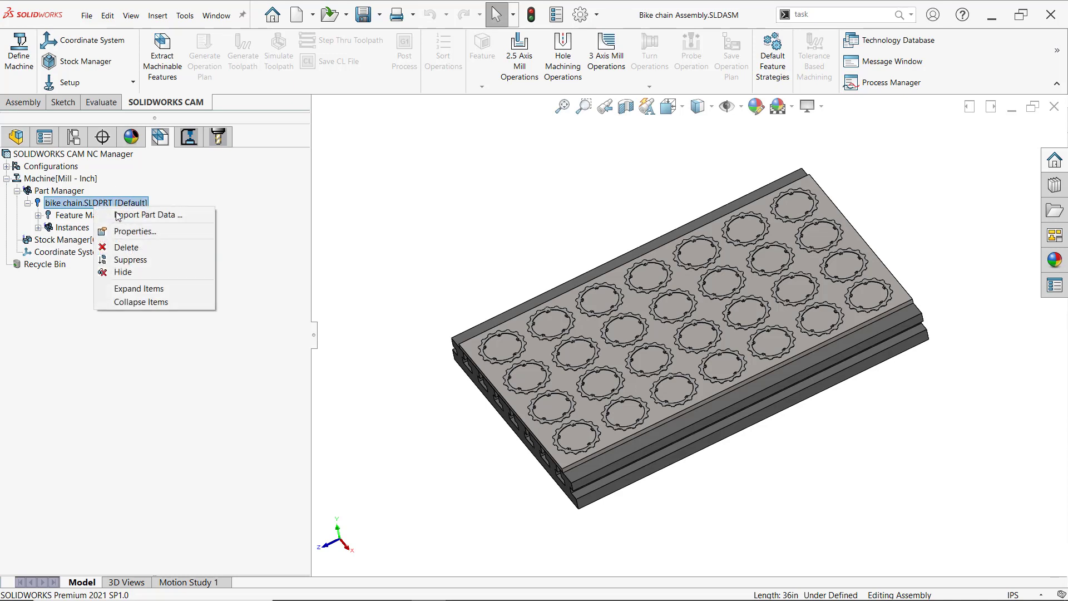
click(155, 217)
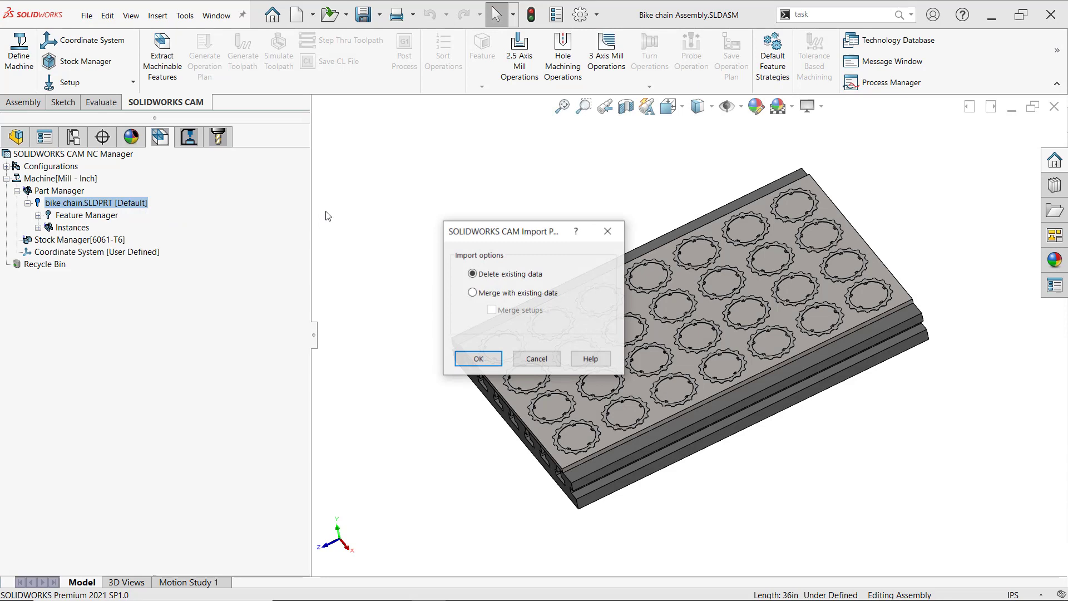
drag(483, 232, 363, 140)
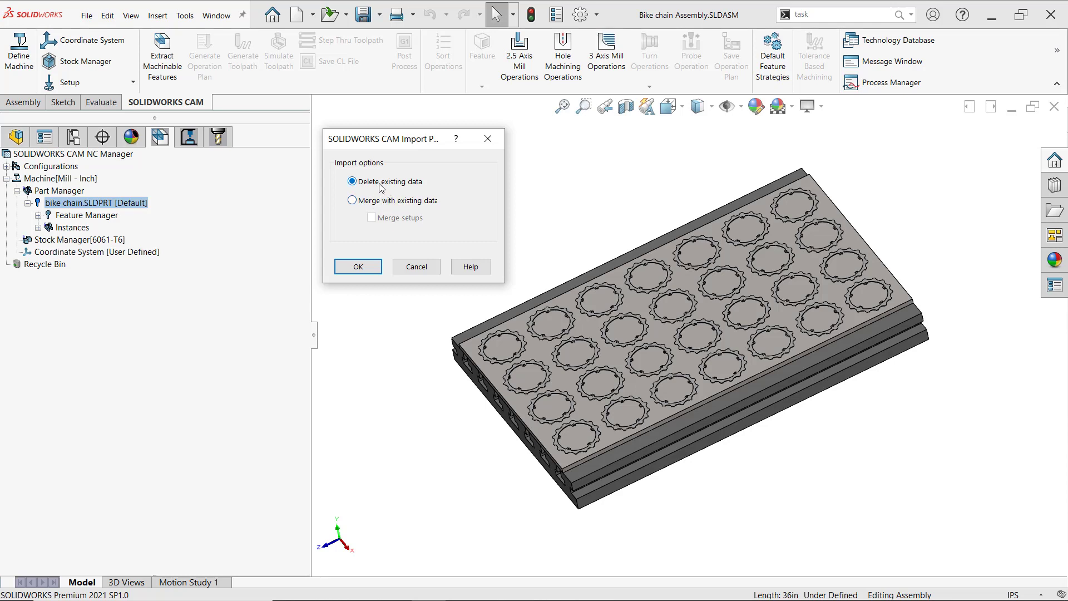
Import the bike chain machining data, replacing existing data, and select Setup1 [Group1] in the operation tree.
click(352, 265)
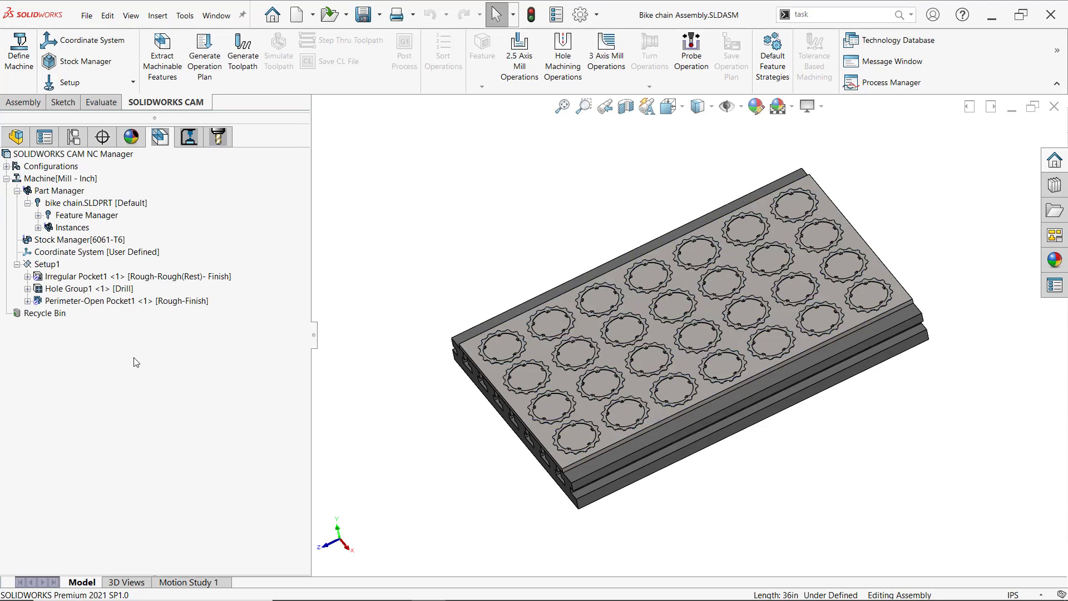
click(191, 134)
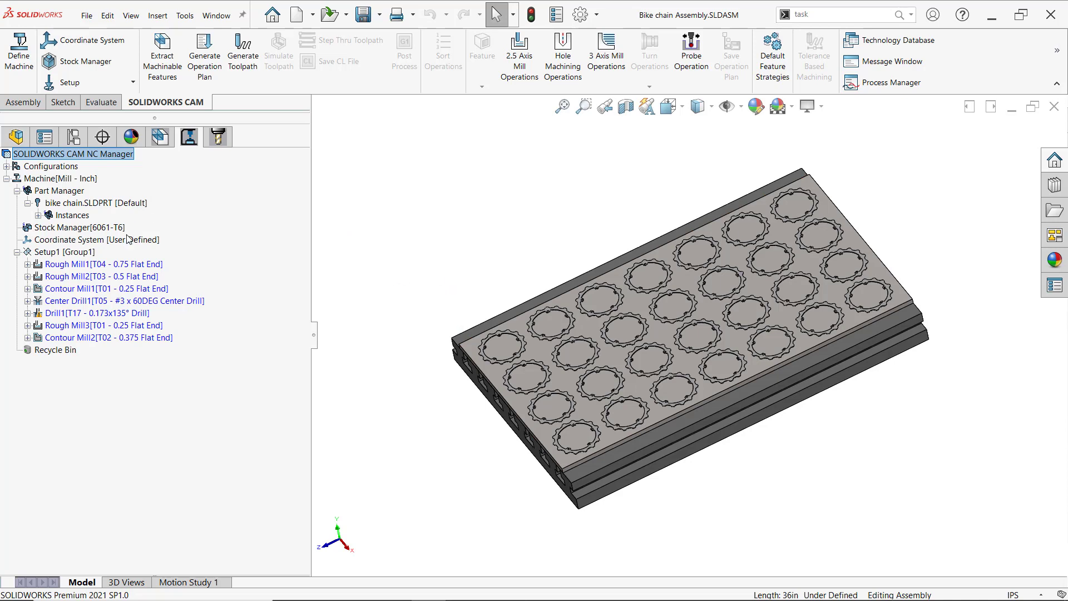
click(80, 253)
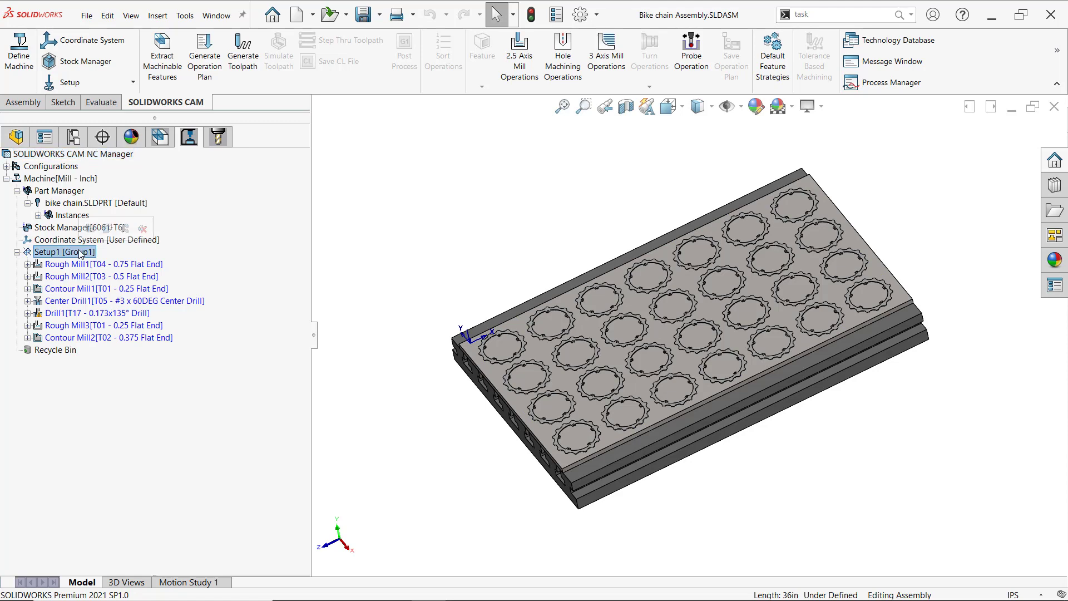
Add table for demo<1> and top table<1> as Setup1 fixtures and accept the setup parameters.
double_click(80, 254)
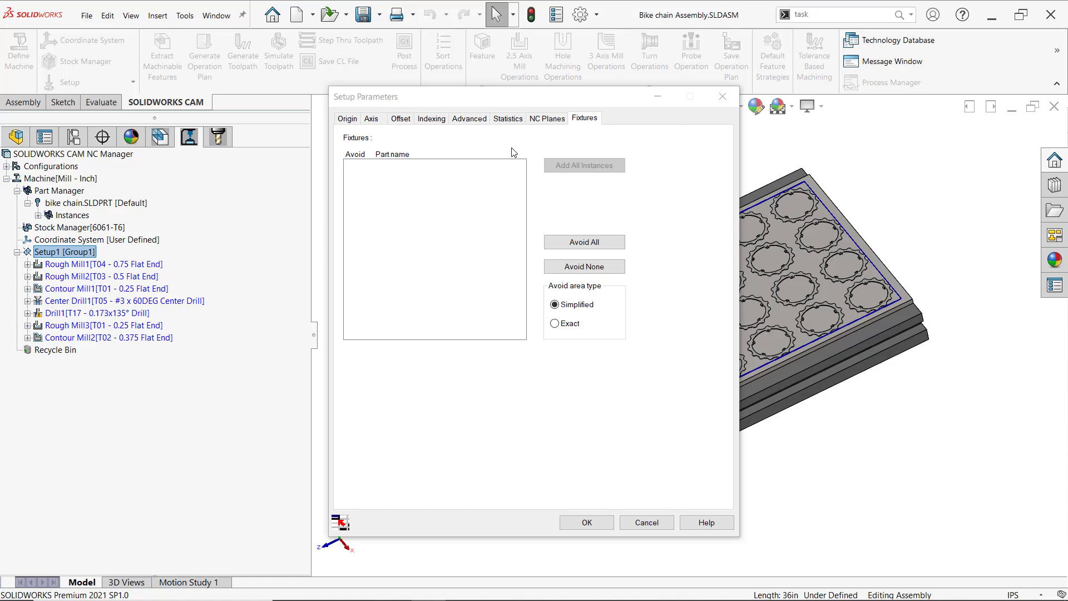
drag(580, 105, 274, 104)
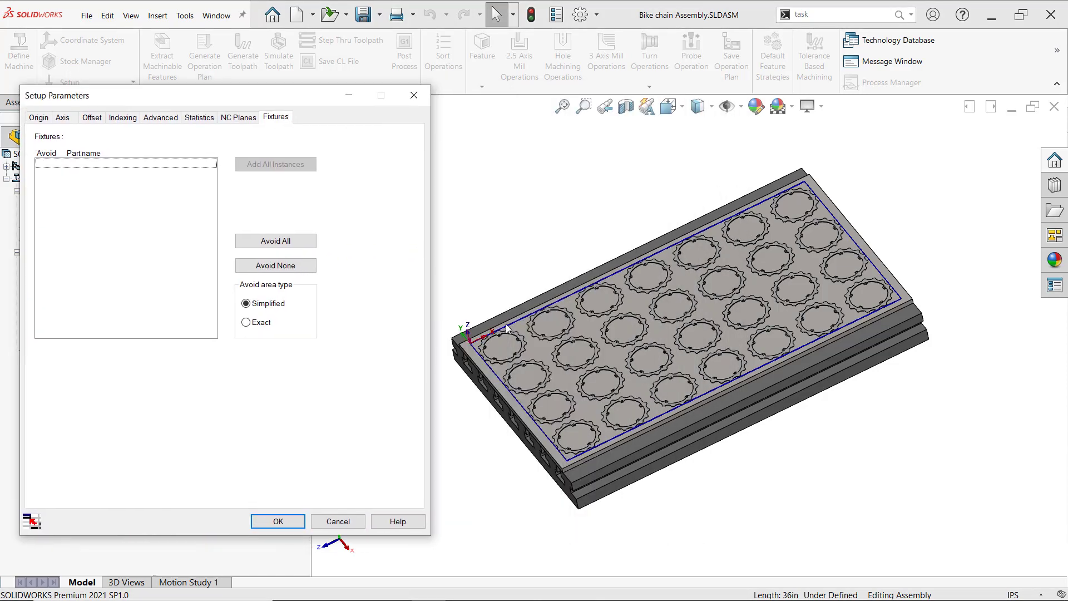
drag(869, 158, 528, 471)
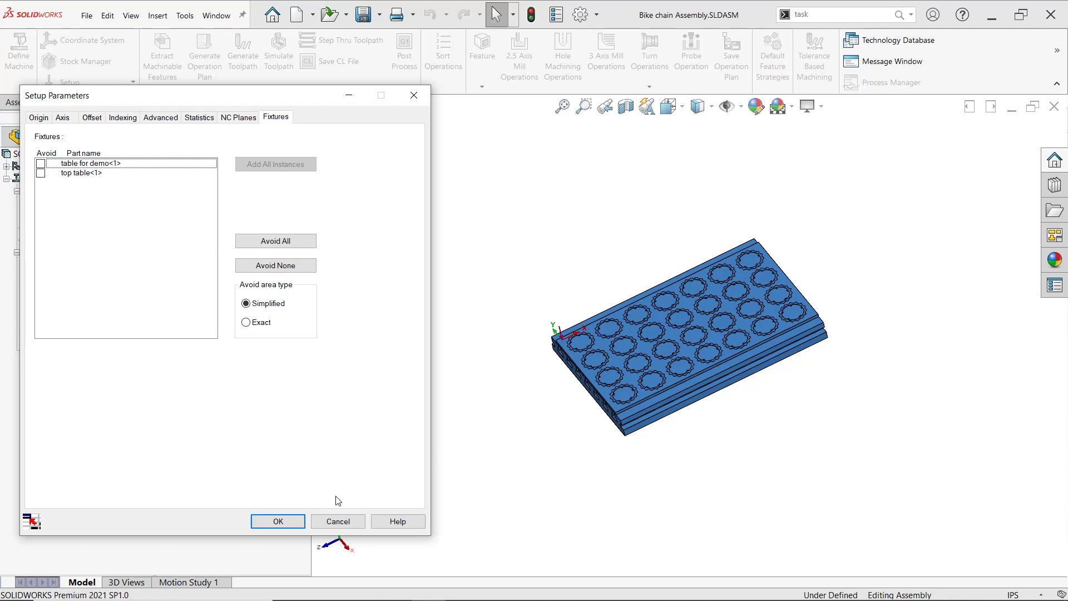
click(281, 527)
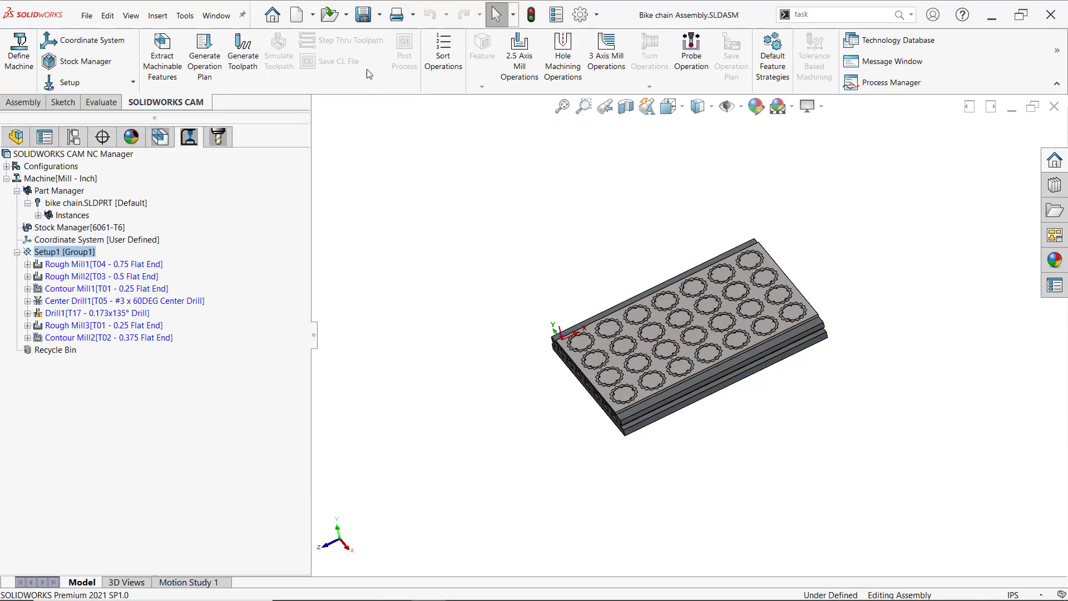
Generate toolpaths for all seven operations and play the tool-based simulation, then close it.
click(243, 60)
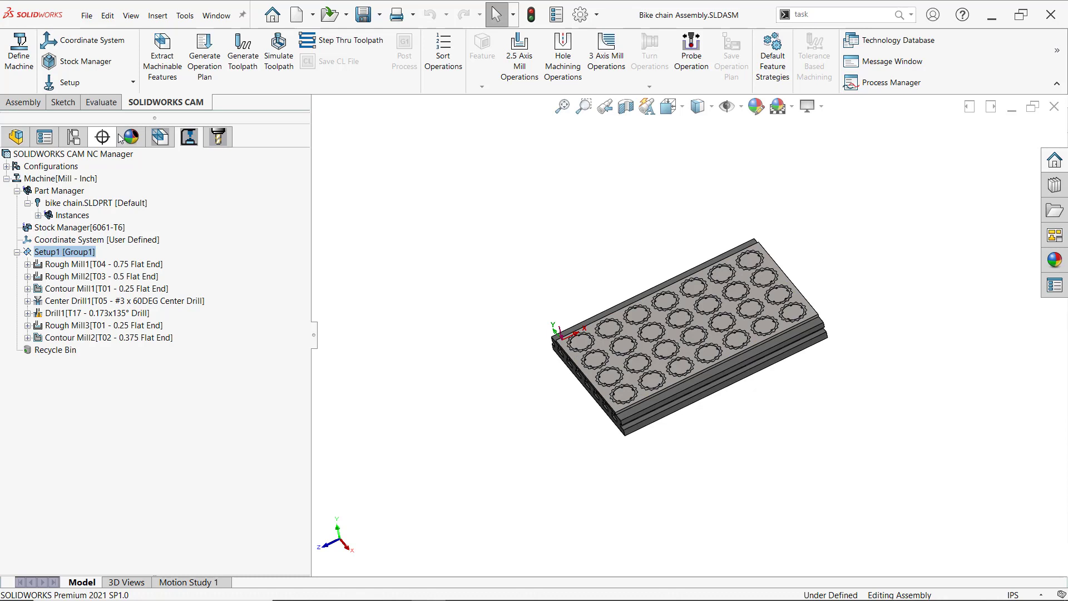
click(277, 65)
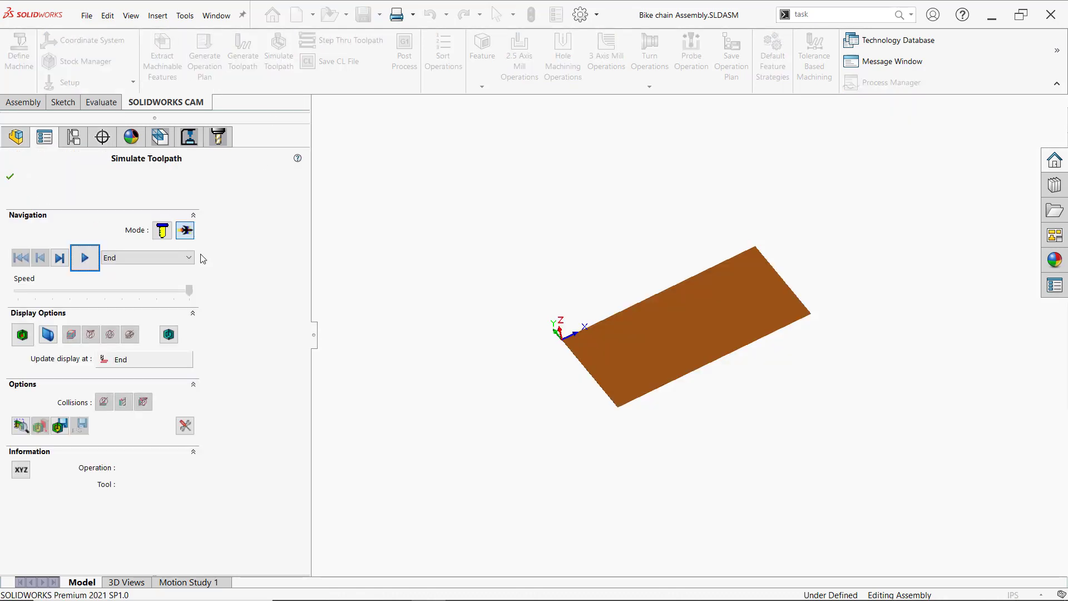
click(163, 231)
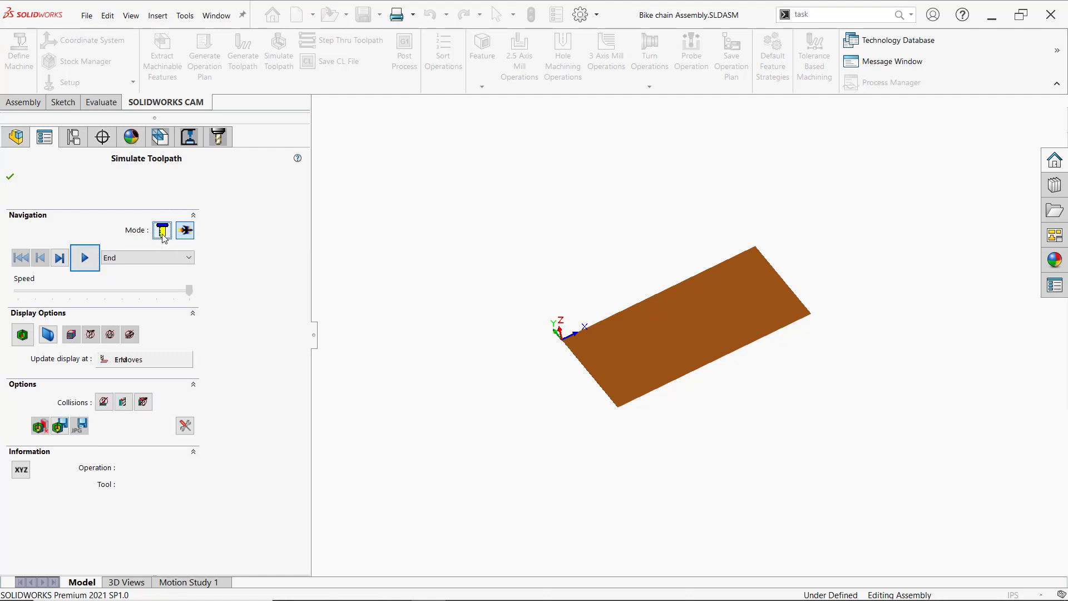
click(162, 231)
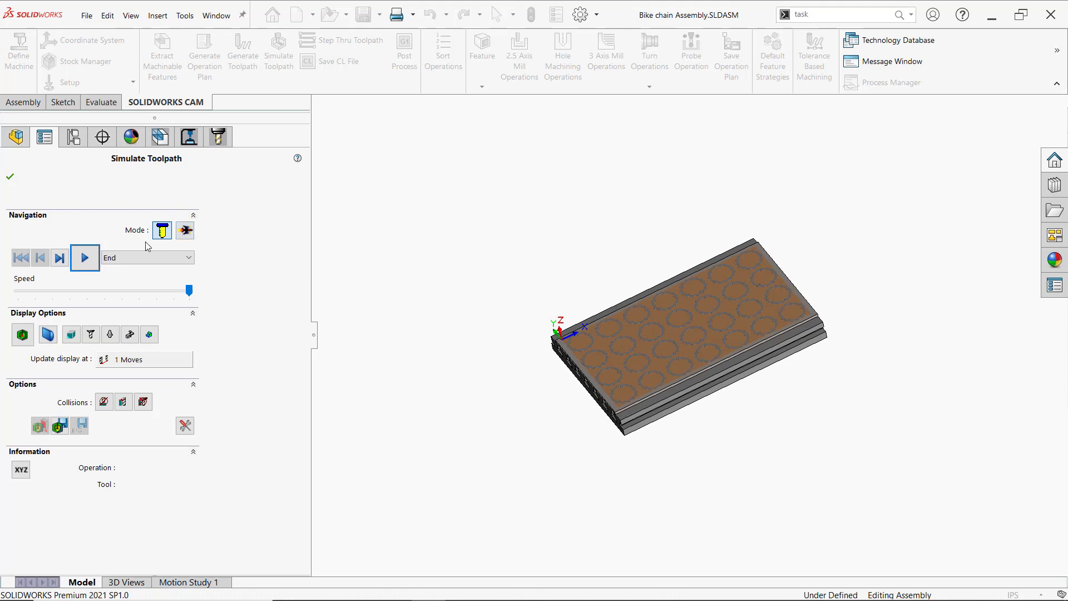
click(86, 263)
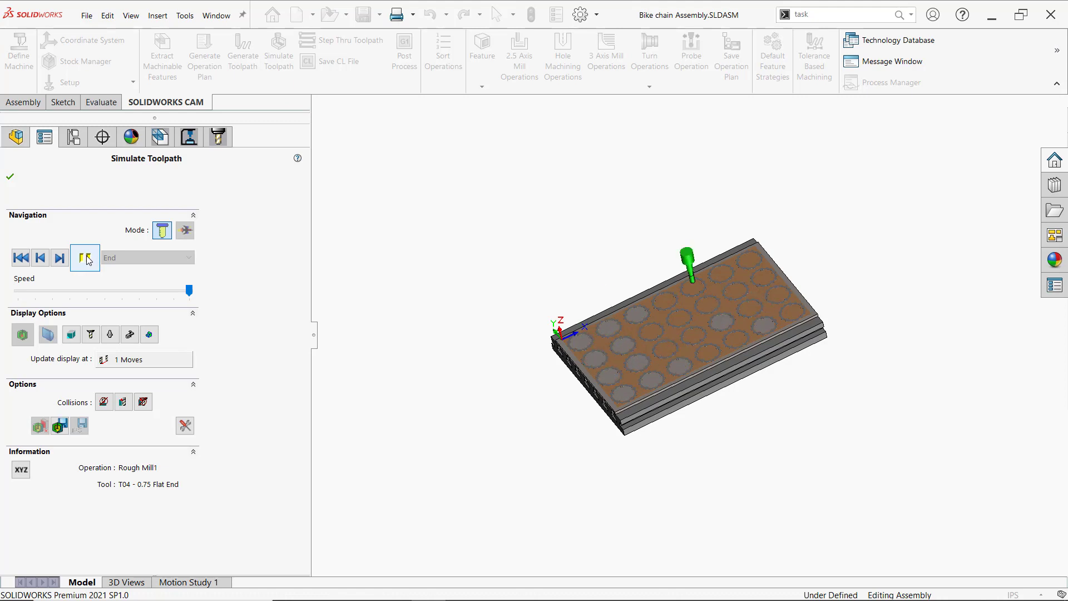
click(10, 177)
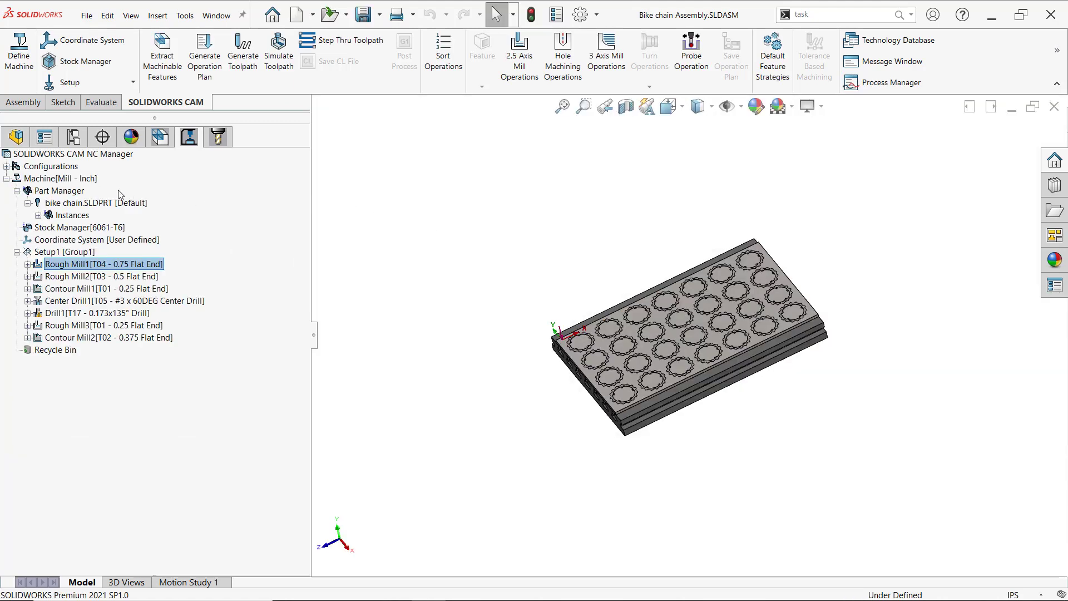
Sort the bike chain instances by Grid pattern: Top left start, Horizontal direction, Zigzag.
double_click(49, 192)
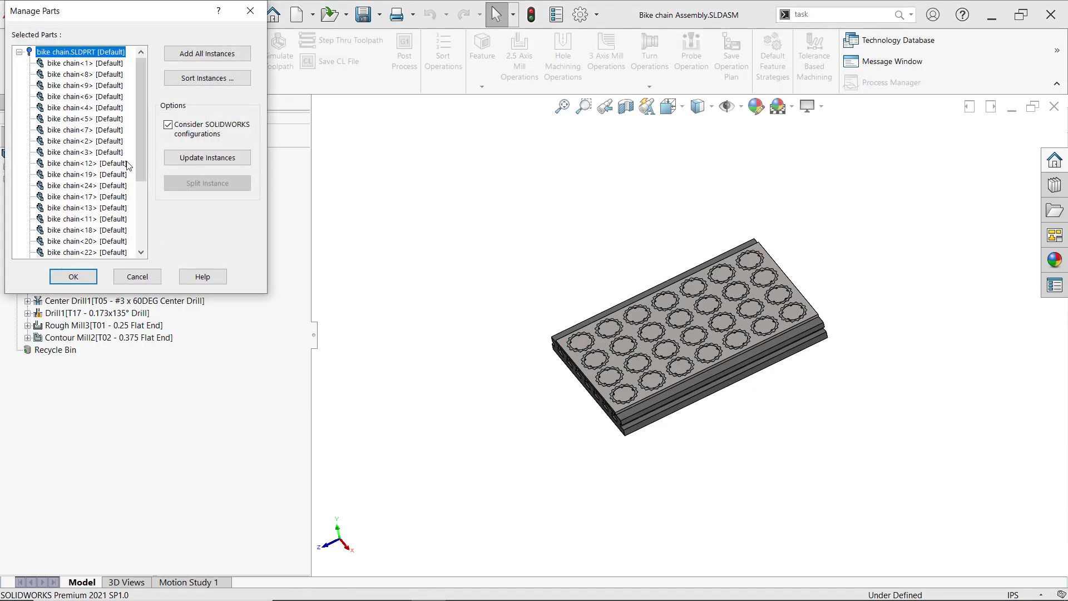
click(226, 78)
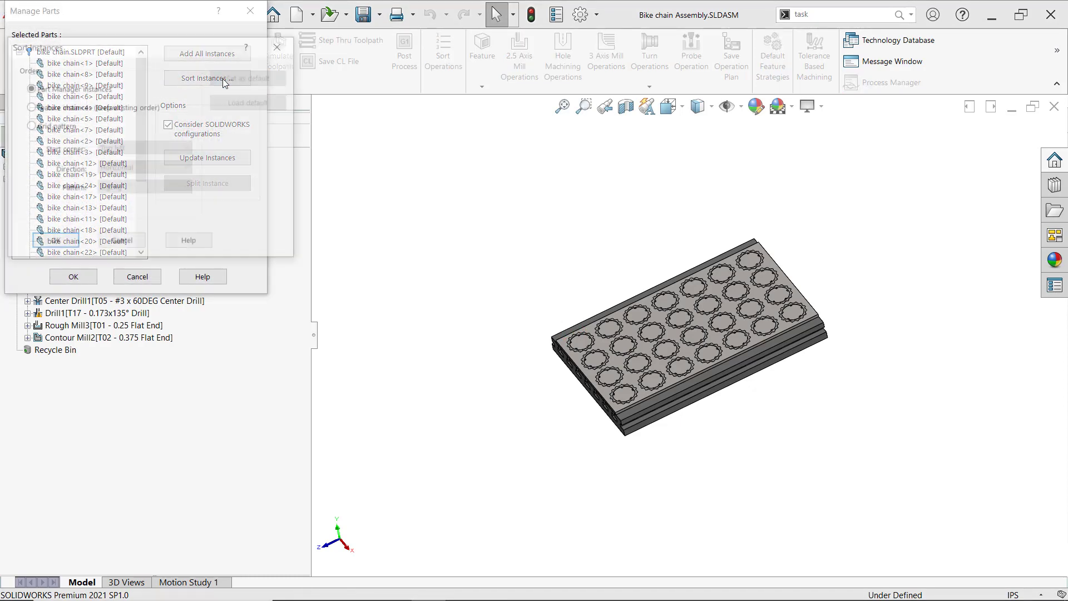
click(29, 127)
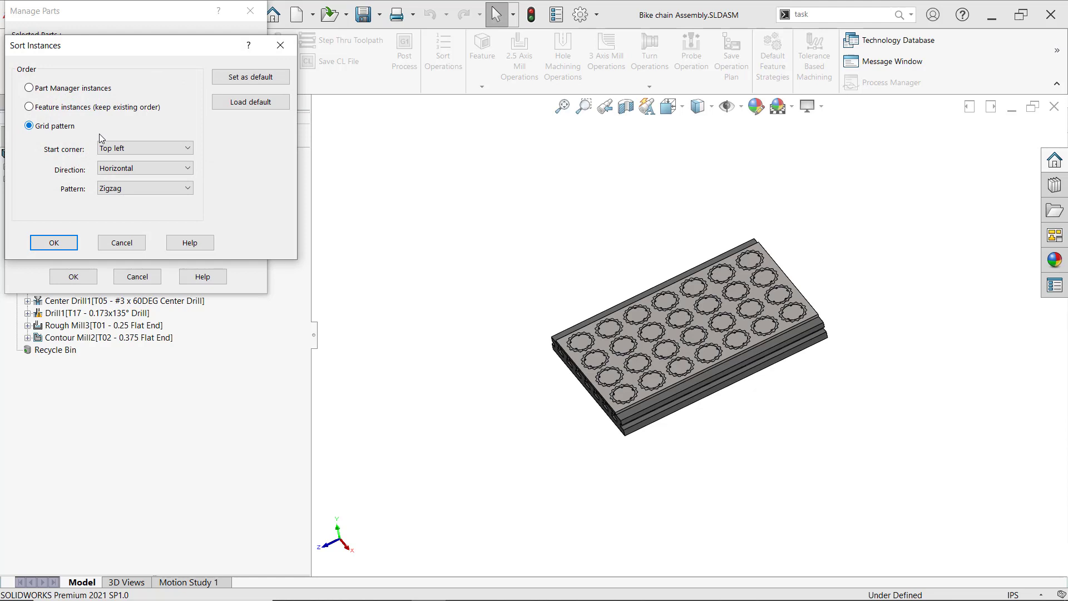
click(146, 147)
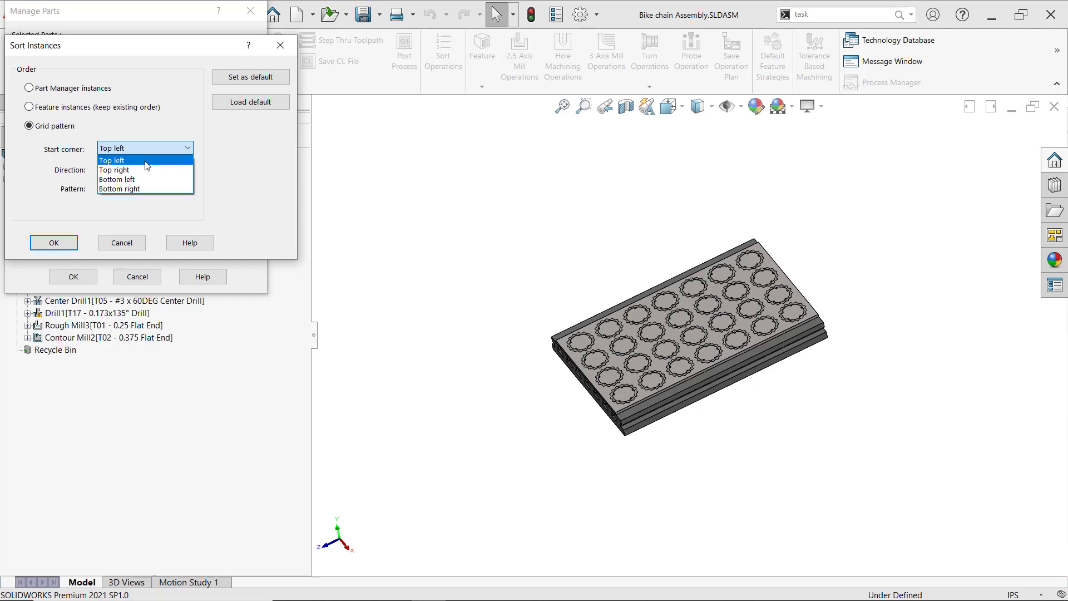
click(145, 162)
click(145, 167)
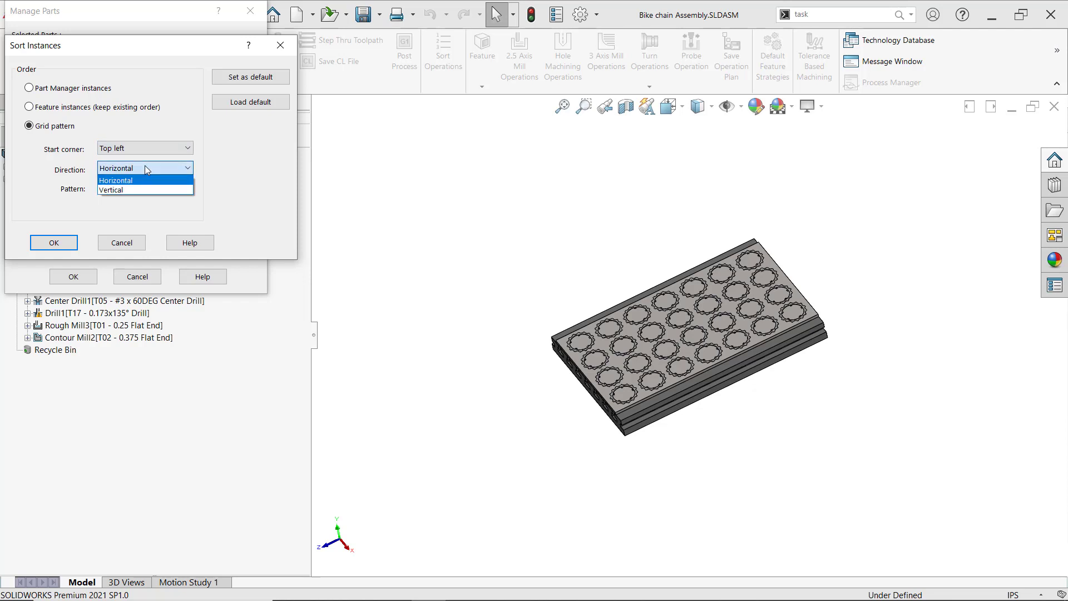
click(144, 166)
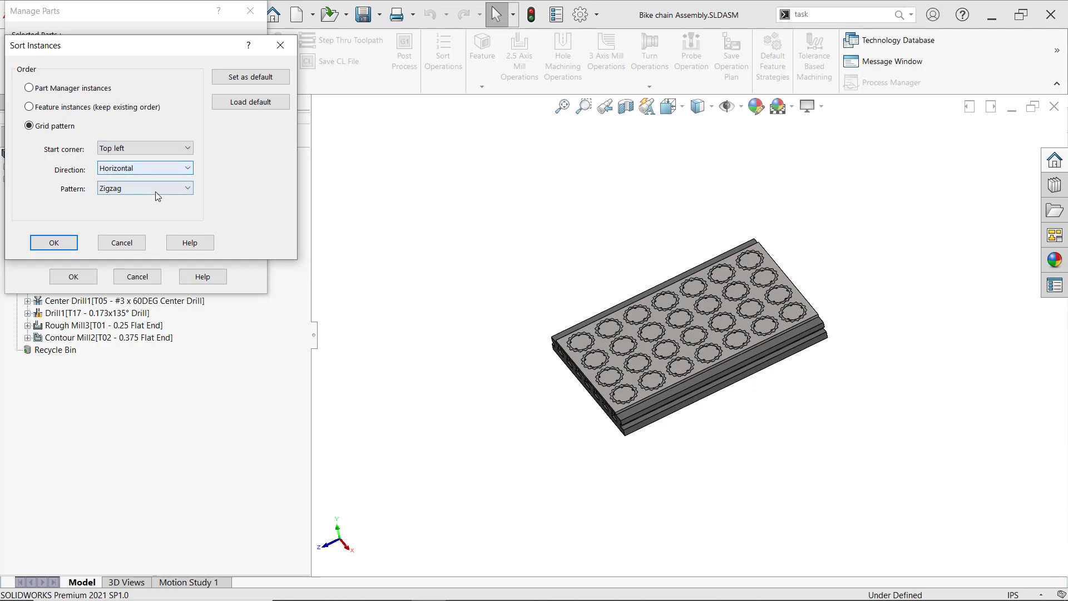
click(155, 191)
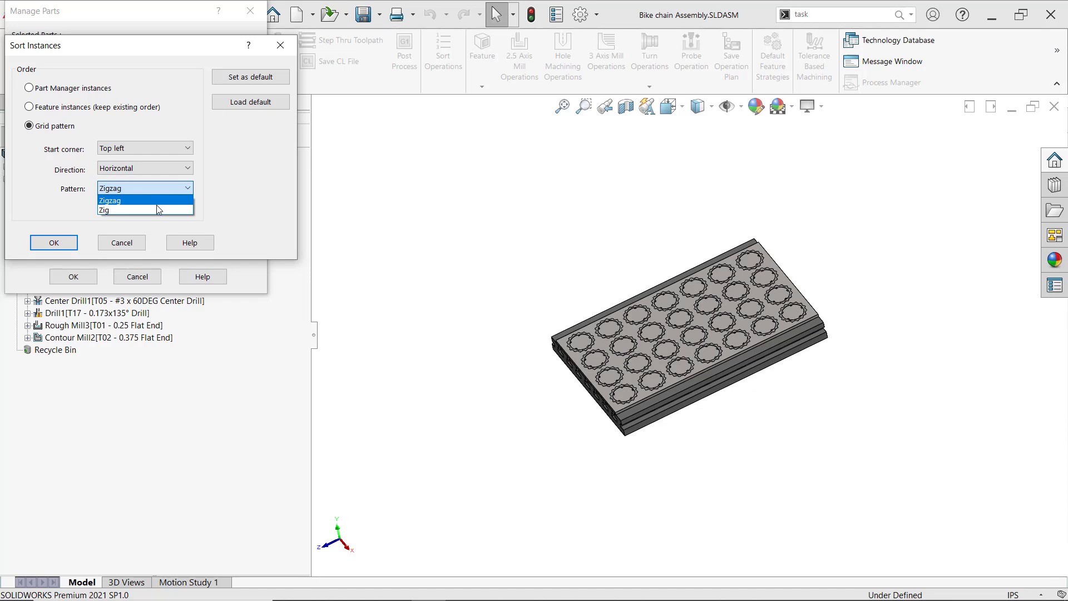
click(160, 204)
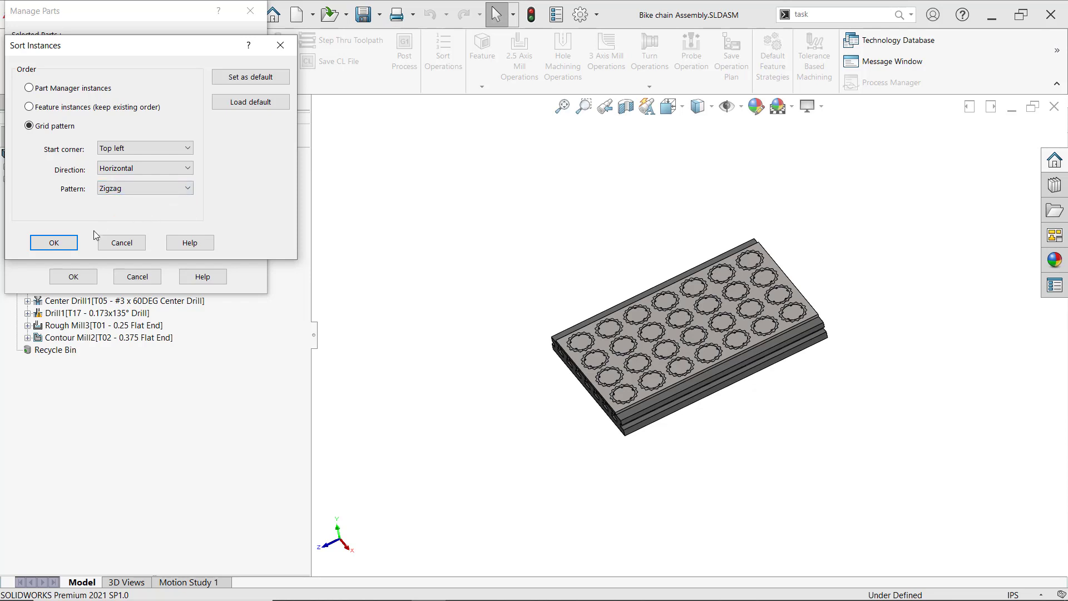
click(56, 242)
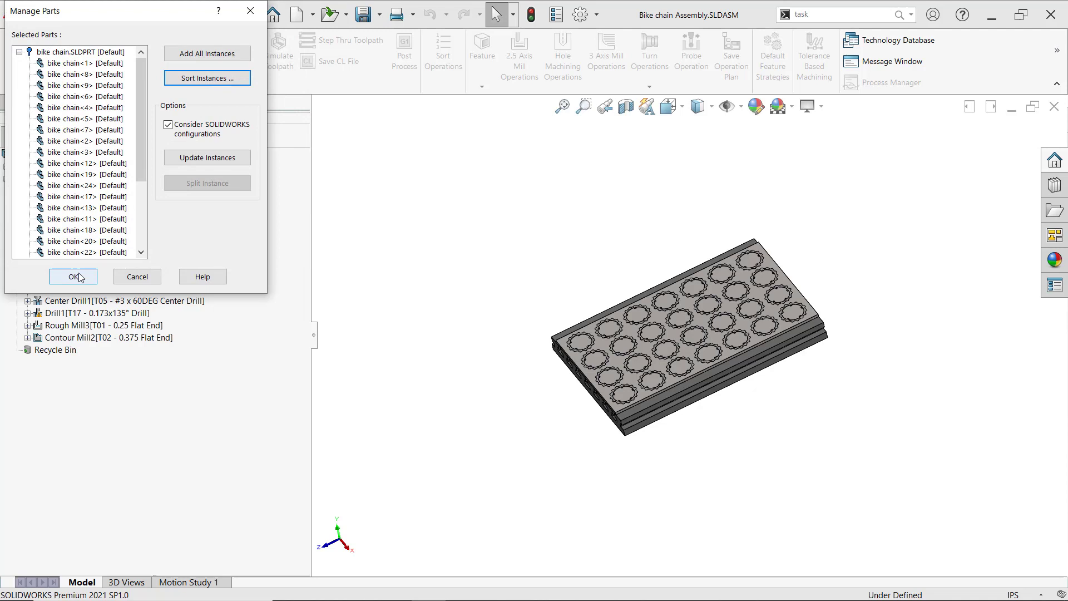
click(76, 275)
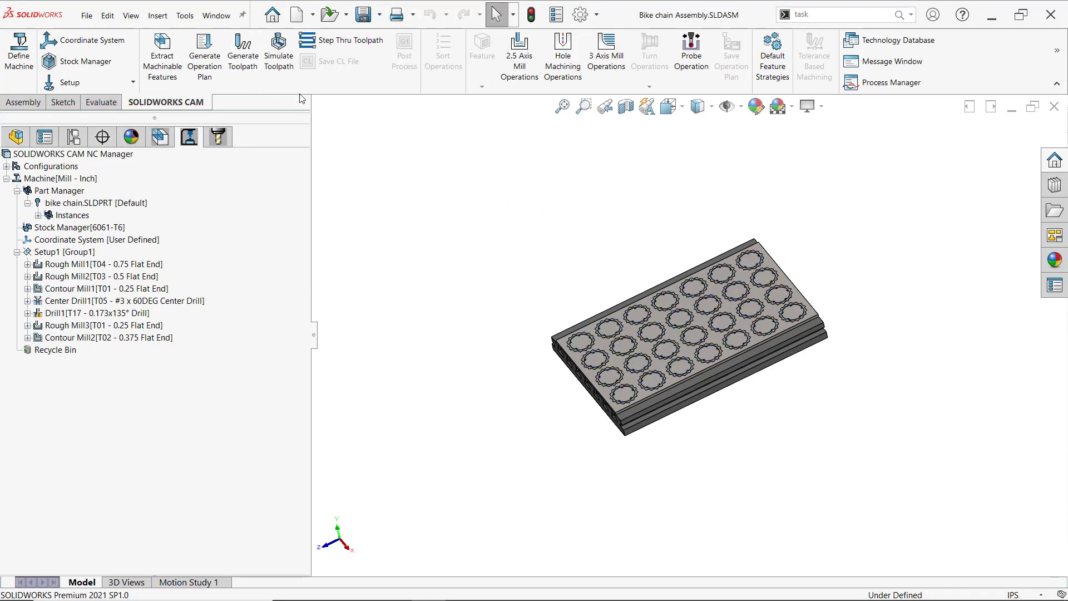
Replay the toolpath simulation with Rough Mill1 cutting in the new order, then skip to the end.
click(282, 73)
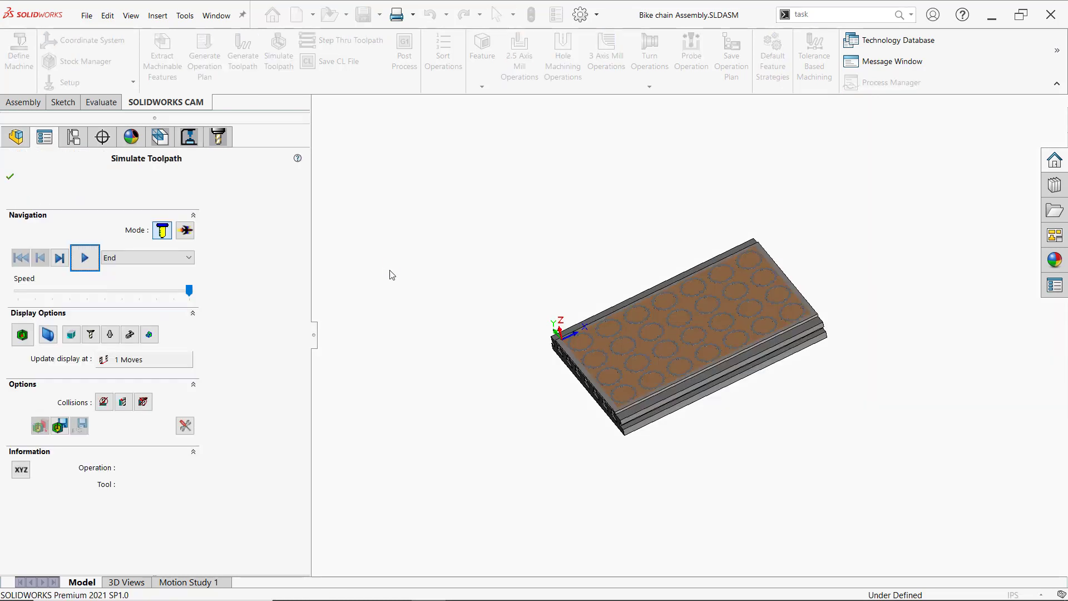
click(84, 257)
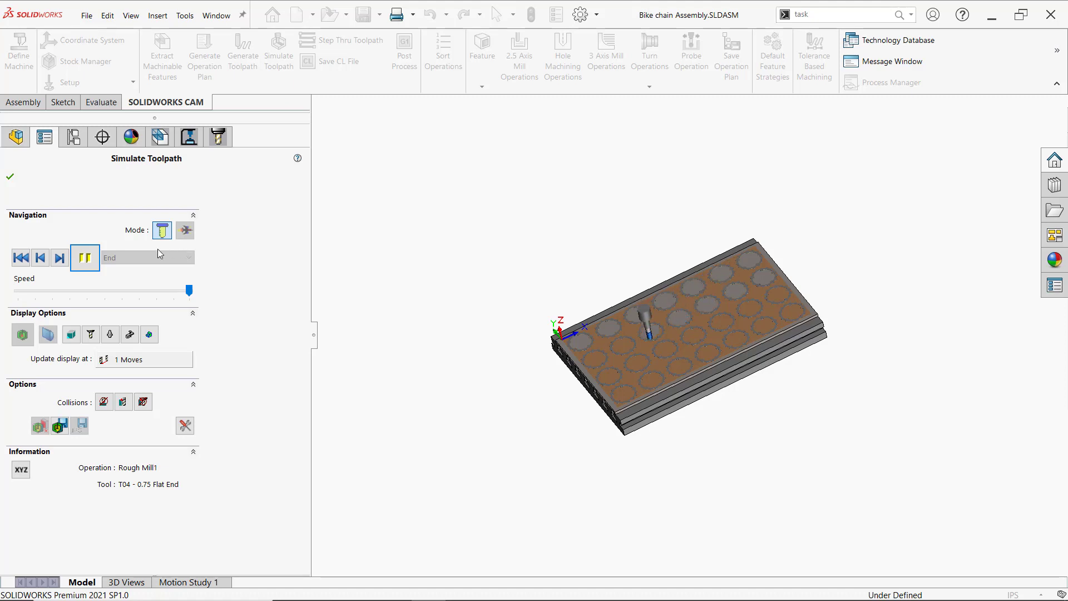
click(87, 259)
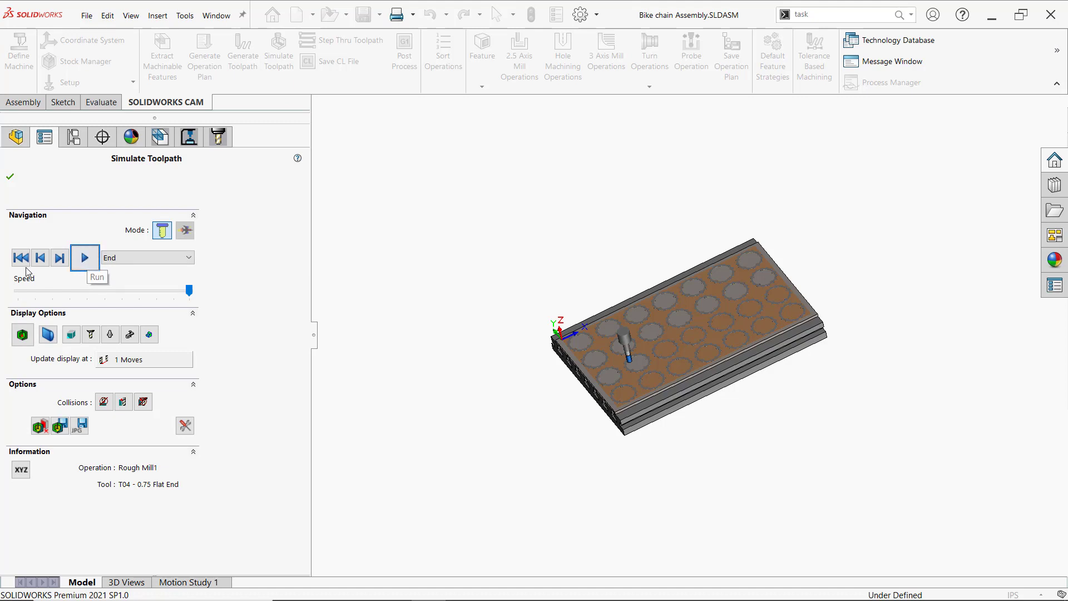
click(85, 257)
Run the simulation in the alternate mode through Contour Mill2, viewing the 28 cut chainrings from above.
click(185, 232)
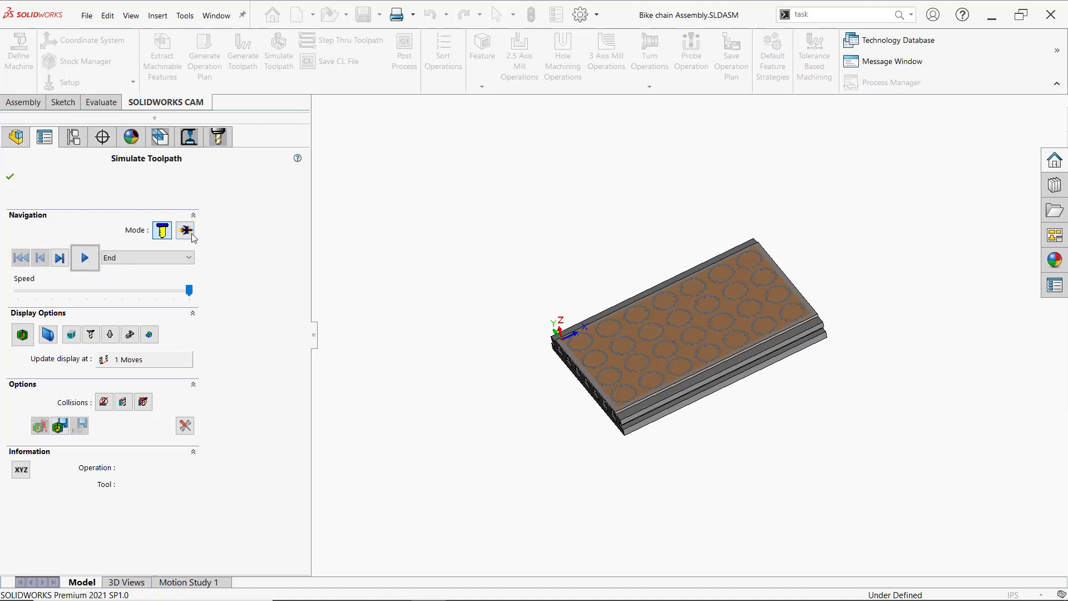
click(89, 261)
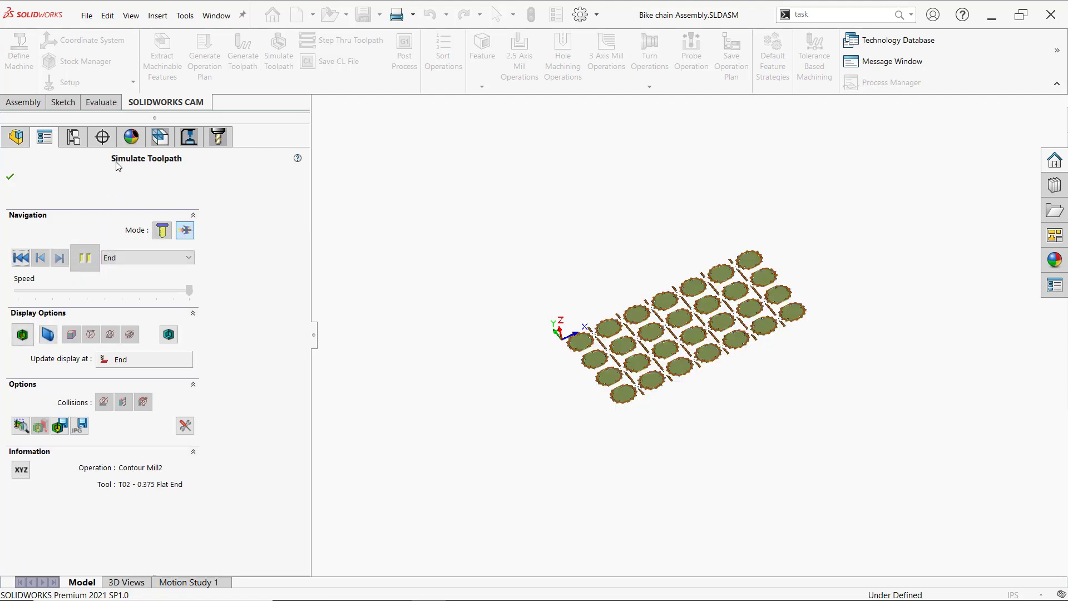
scroll(706, 344, down, 3)
middle_drag(707, 344, 694, 482)
scroll(649, 410, down, 5)
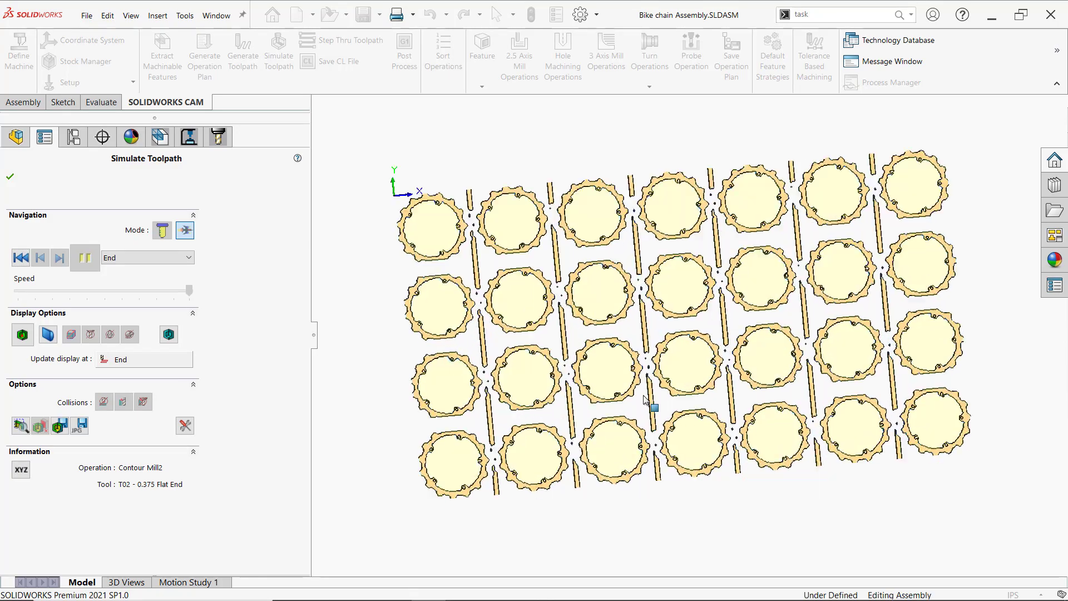
middle_drag(633, 380, 603, 300)
scroll(602, 301, up, 4)
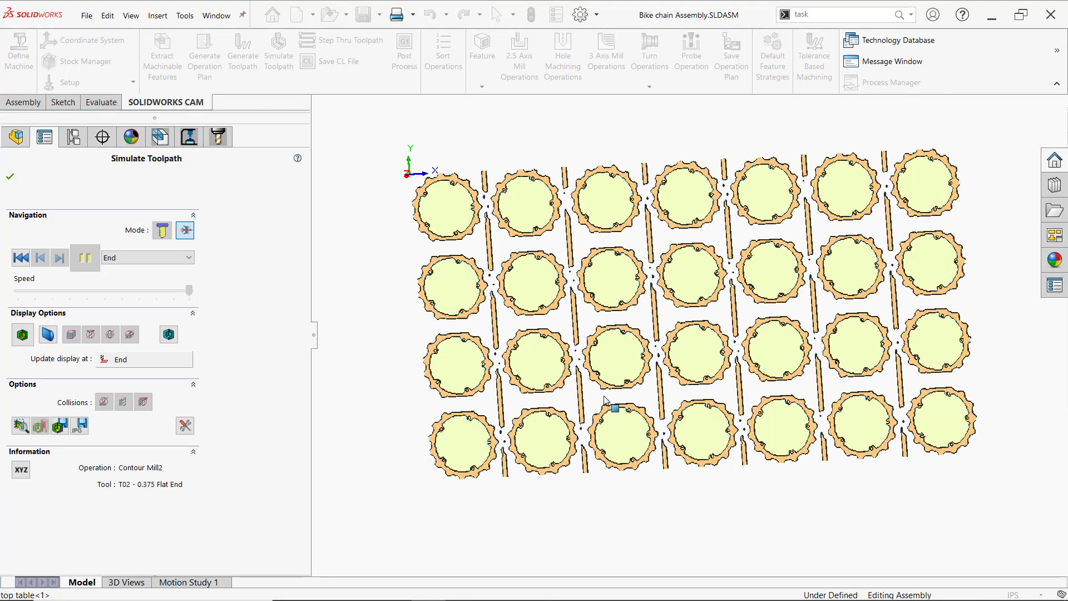